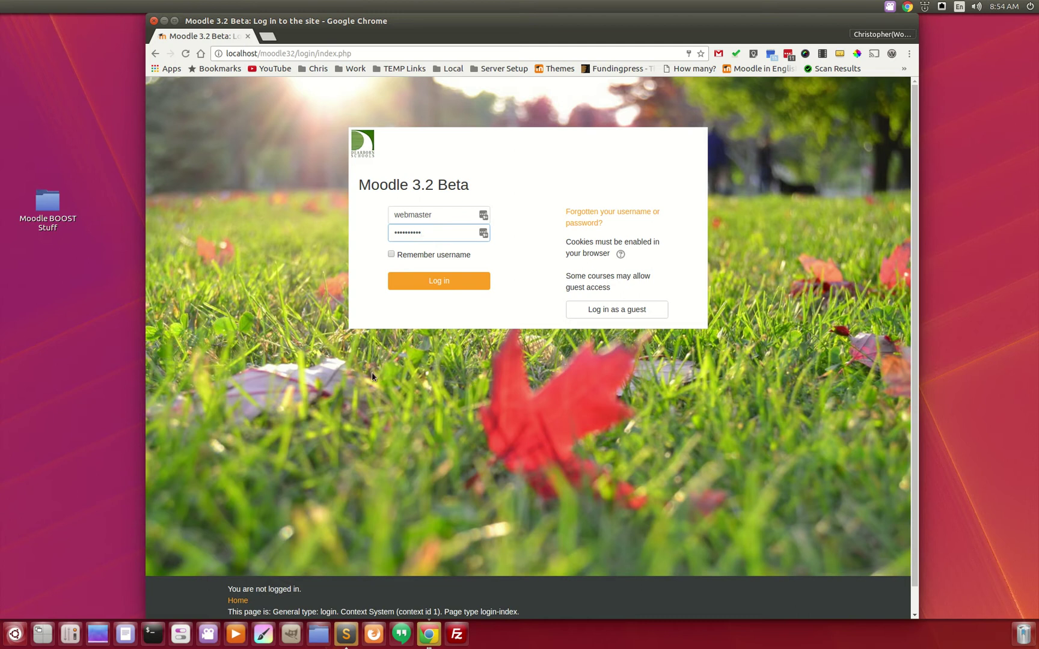
Log in as webmaster on the retry and dismiss the LastPass save-password bar
left_click(437, 282)
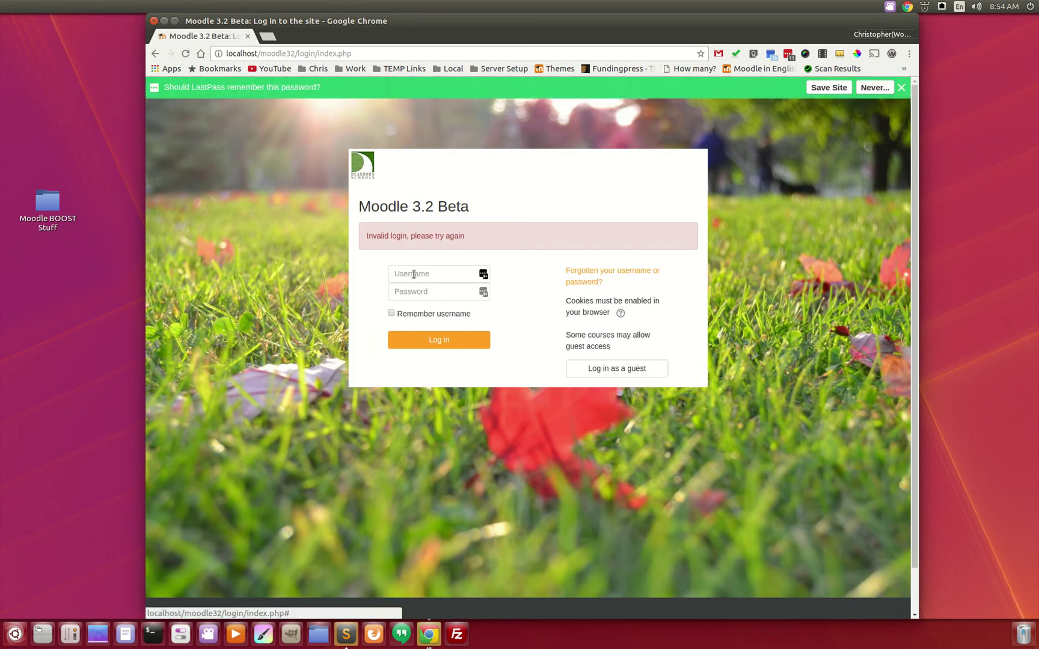
left_click(414, 274)
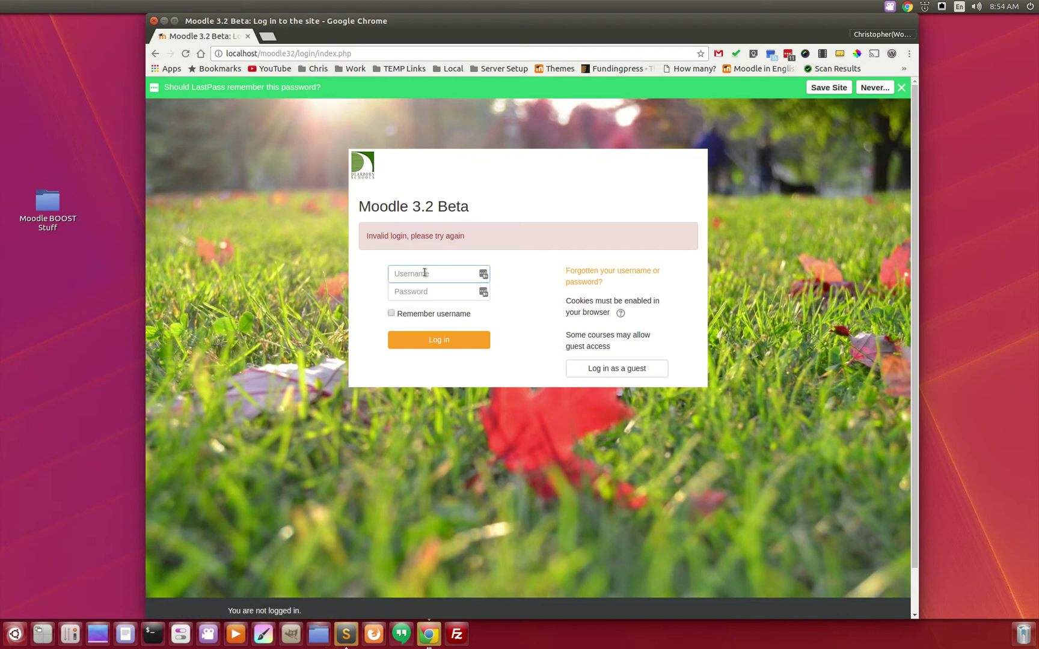
type("webmas")
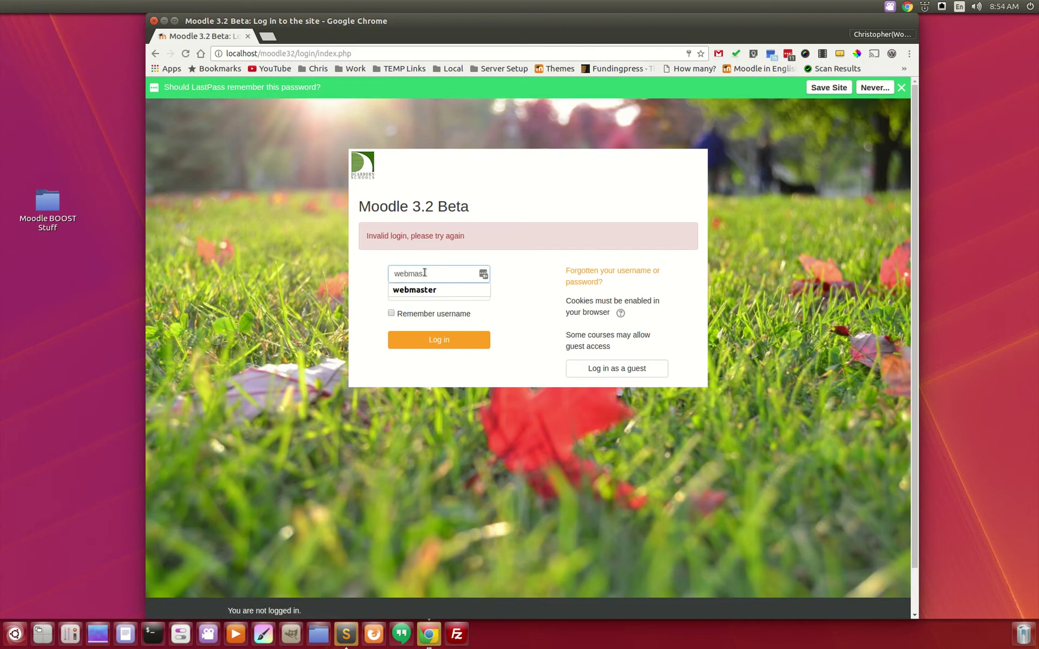
type("ter")
key("Tab")
type("****")
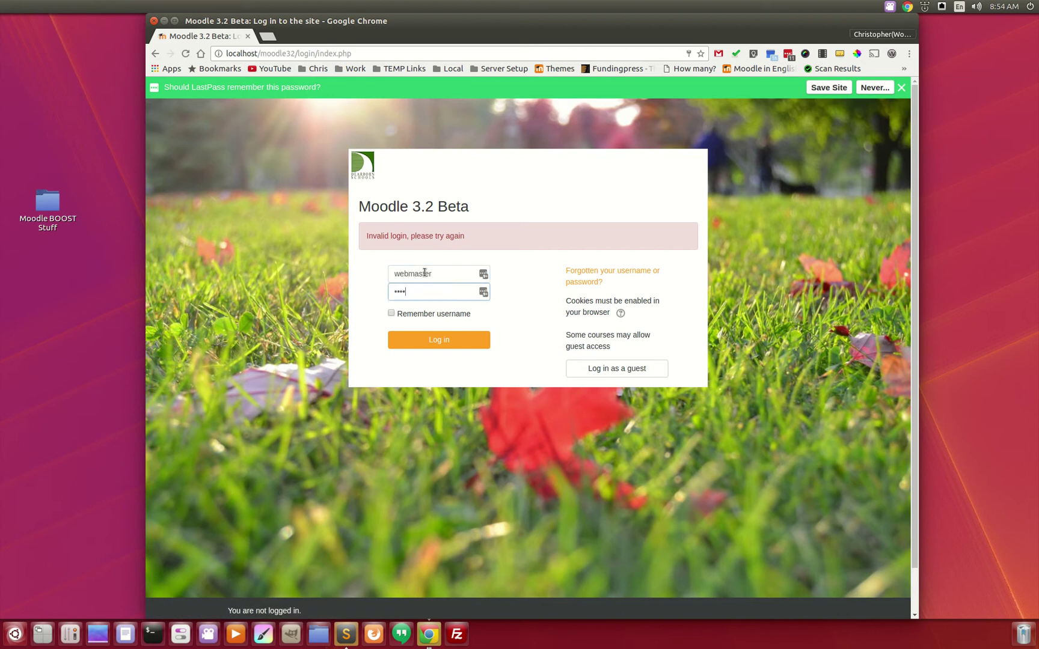
key("Return")
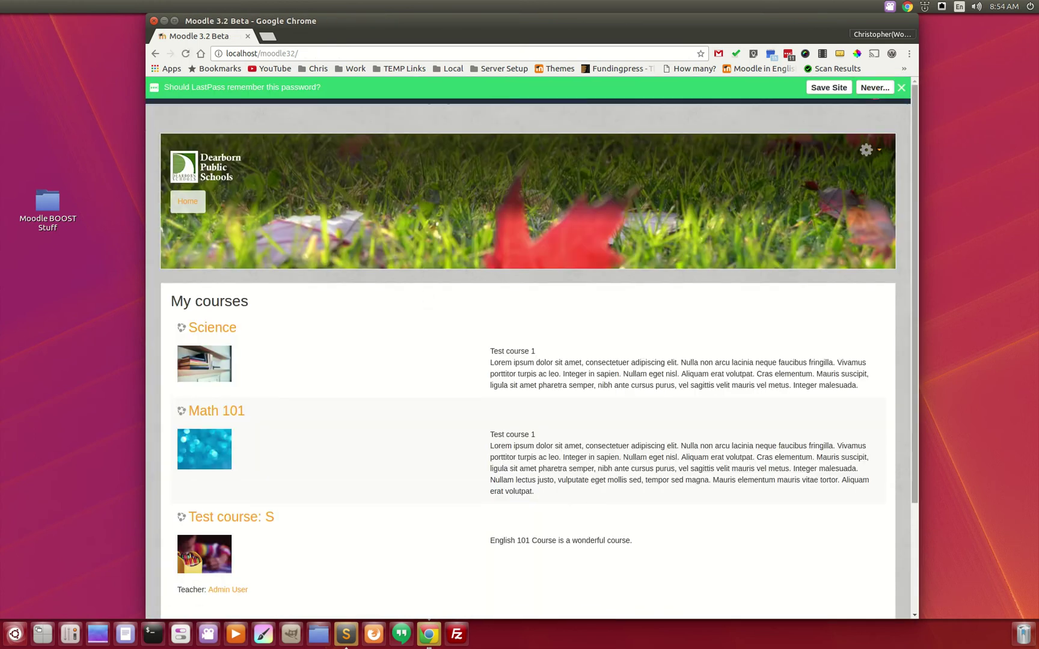
left_click(900, 88)
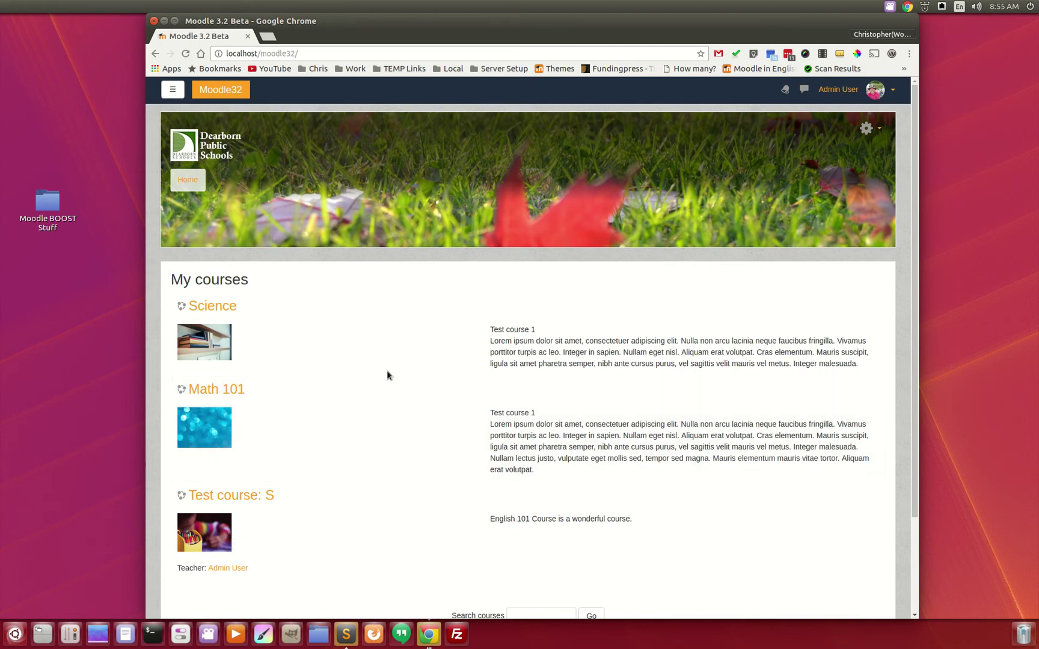
Go to the Dashboard via the navigation drawer, then hide the drawer again
left_click(173, 90)
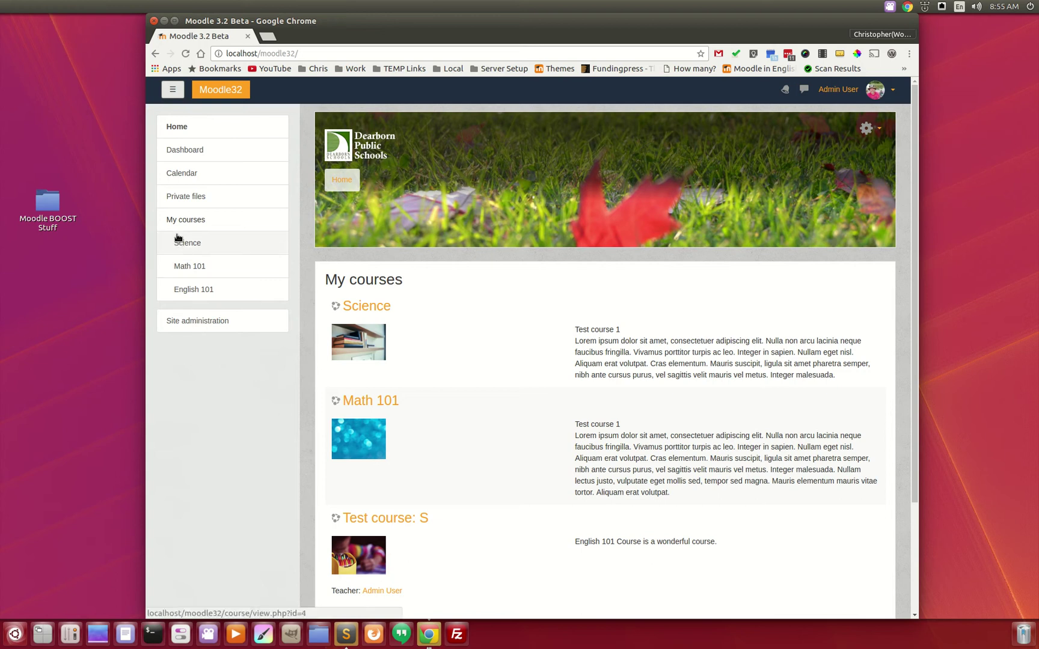
left_click(195, 157)
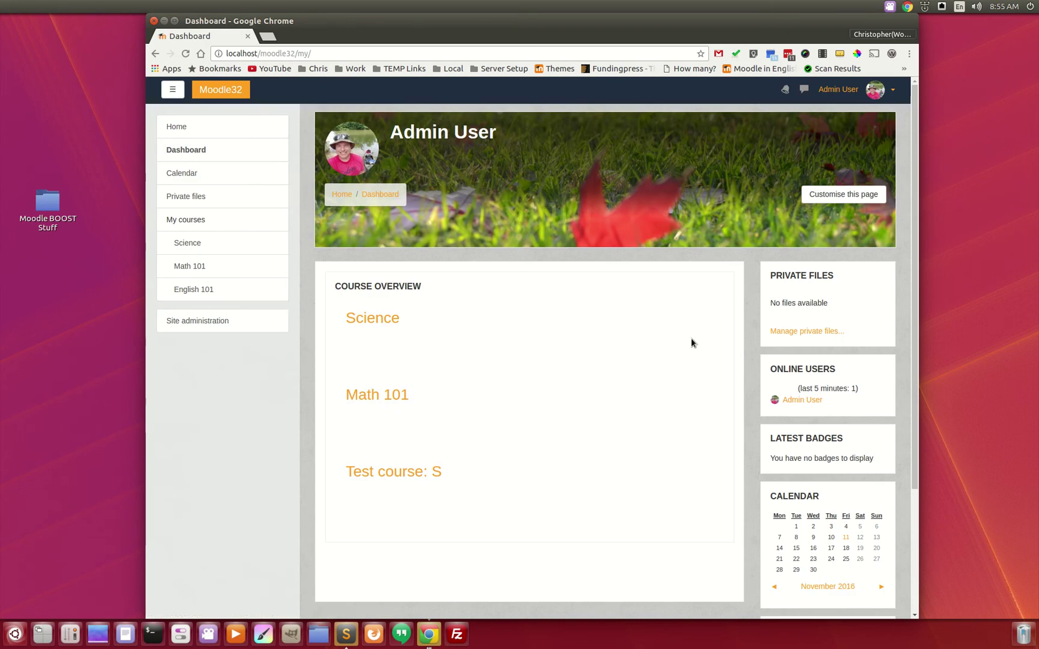
scroll(700, 541, "down", 3)
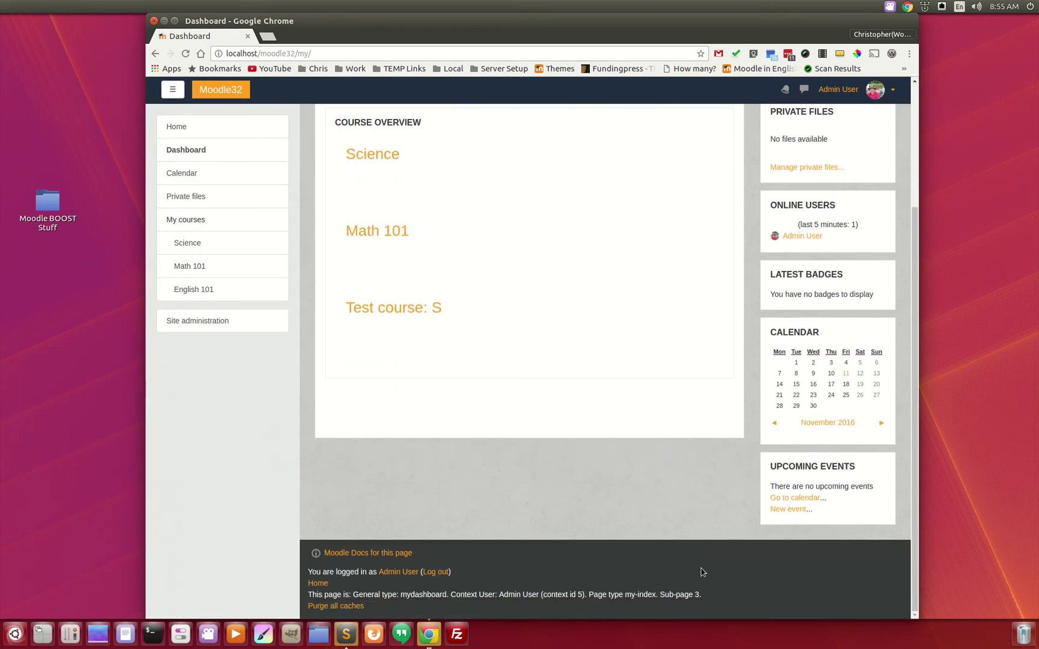
scroll(697, 565, "up", 3)
scroll(692, 562, "down", 1)
left_click(172, 90)
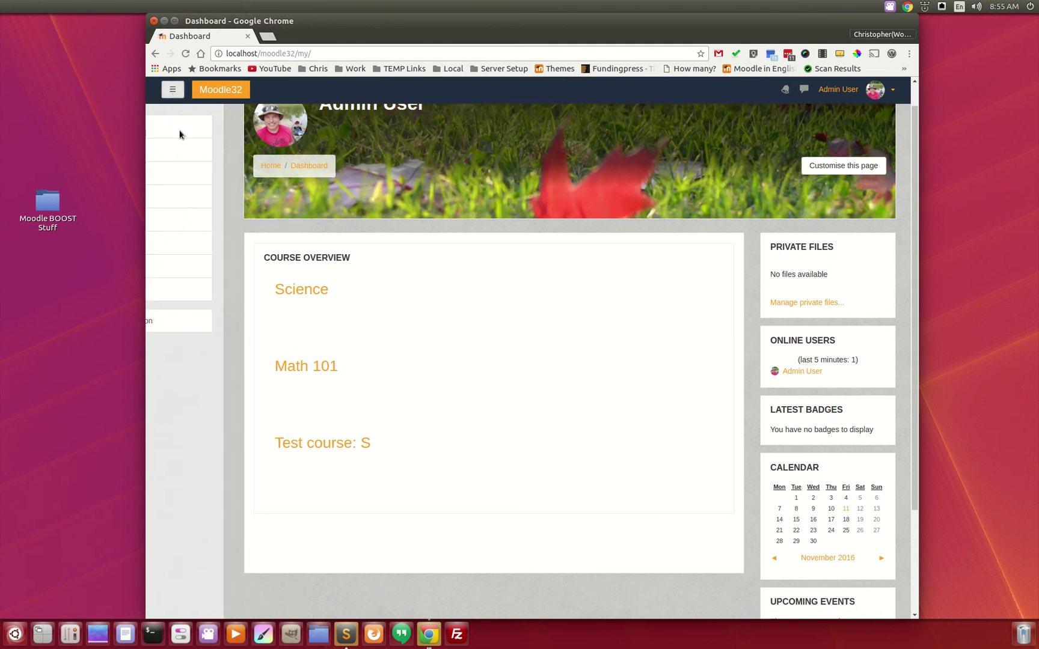
scroll(514, 506, "up", 1)
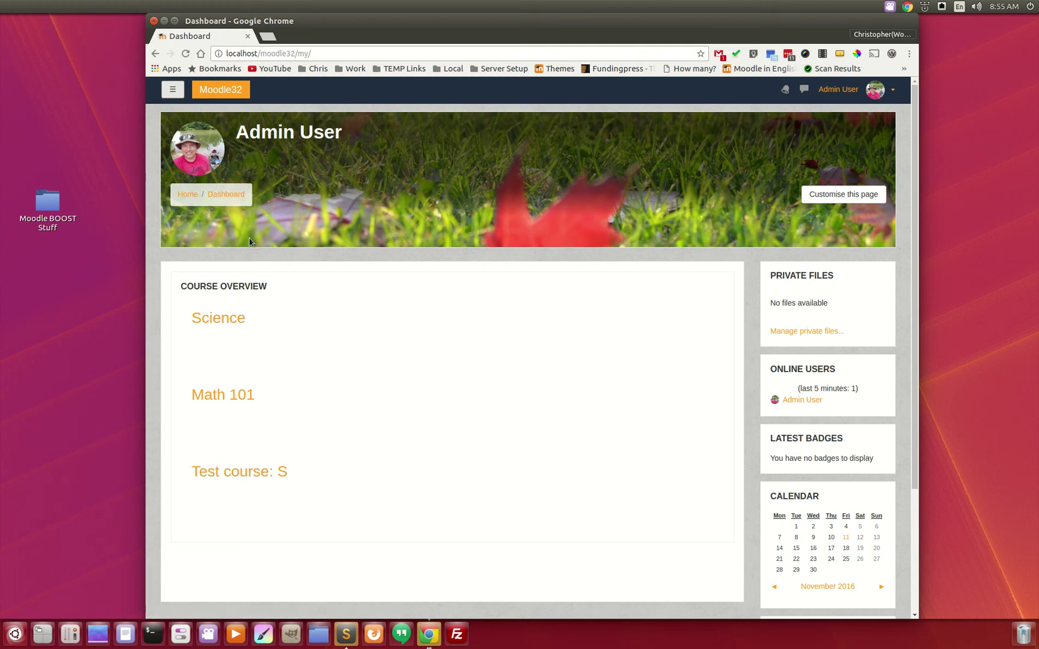
Open the Science course's Edit settings form
left_click(221, 320)
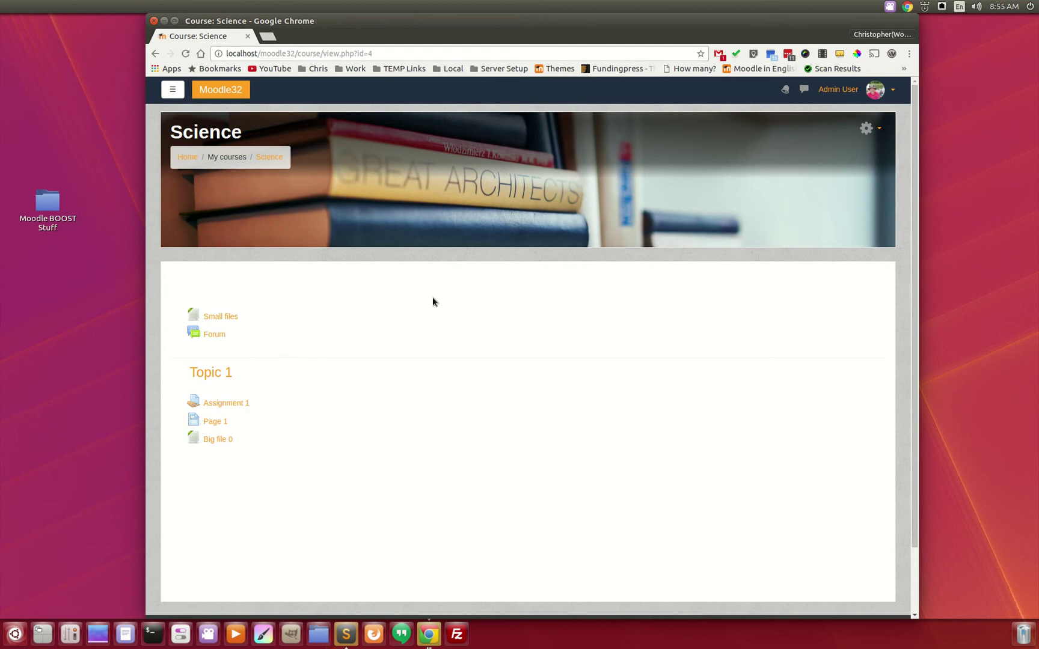
left_click(867, 128)
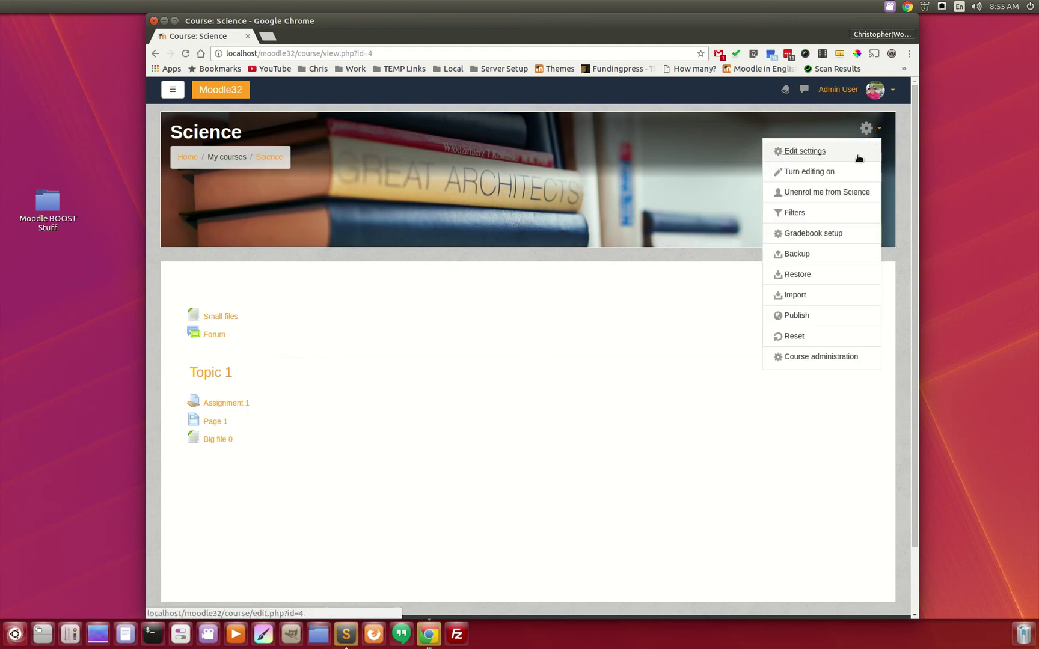
left_click(805, 151)
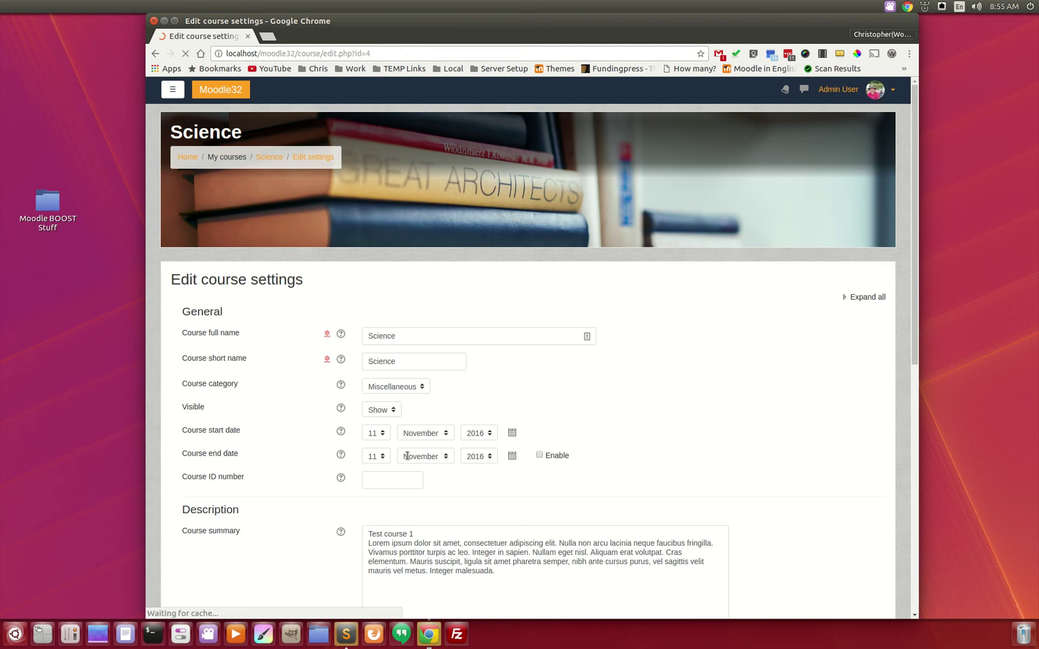
Review the books.jpg course summary file, then return to the Science course page
scroll(316, 460, "down", 10)
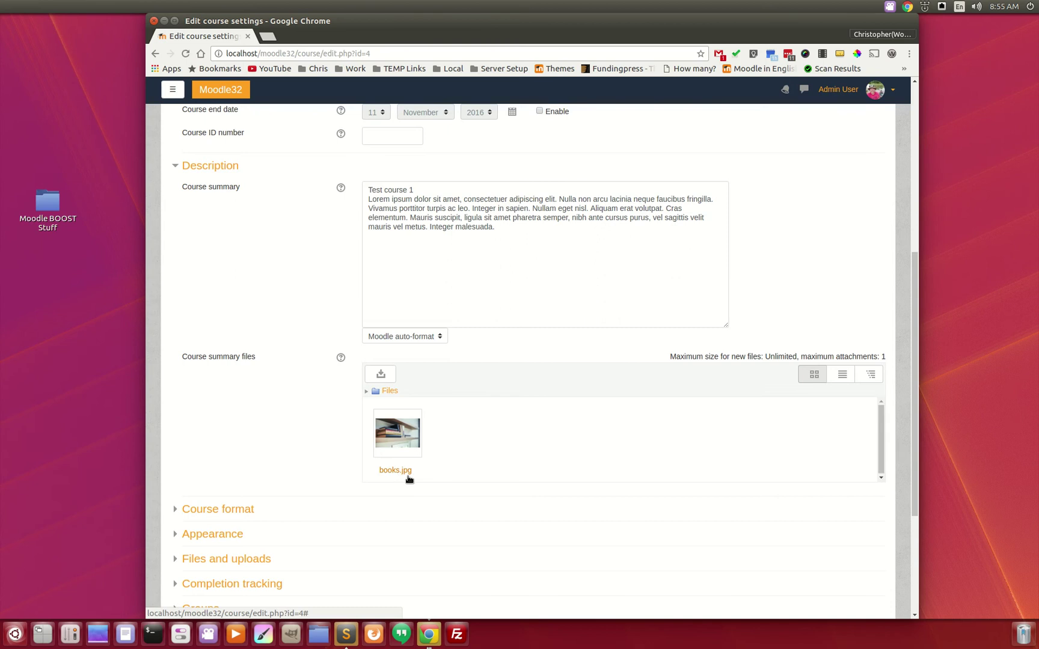
scroll(323, 413, "up", 1)
scroll(276, 289, "up", 6)
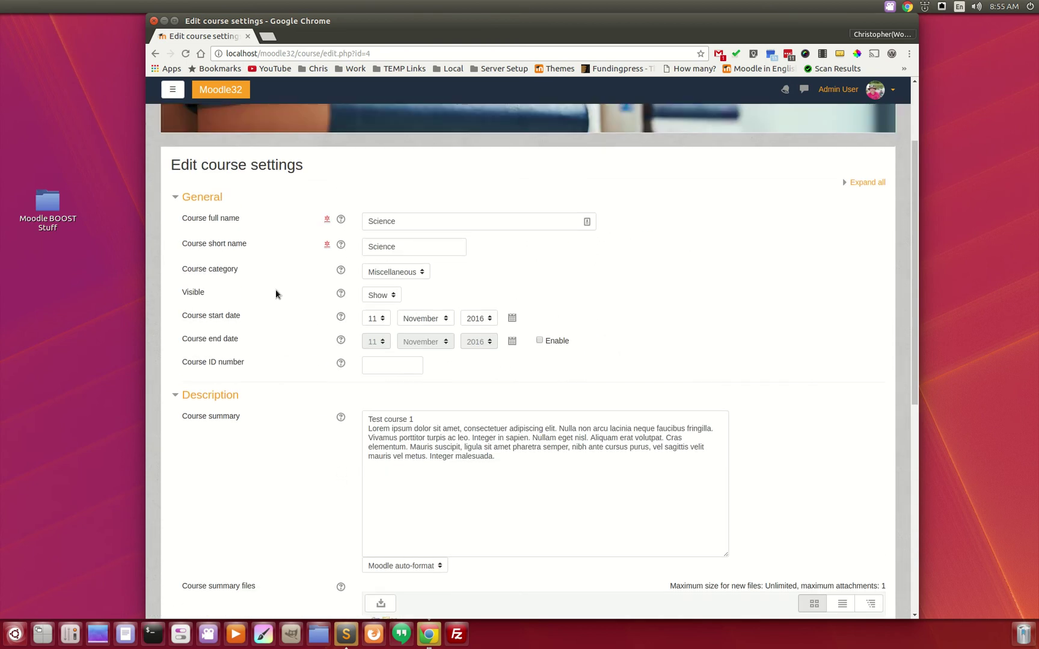
scroll(267, 277, "up", 3)
left_click(274, 158)
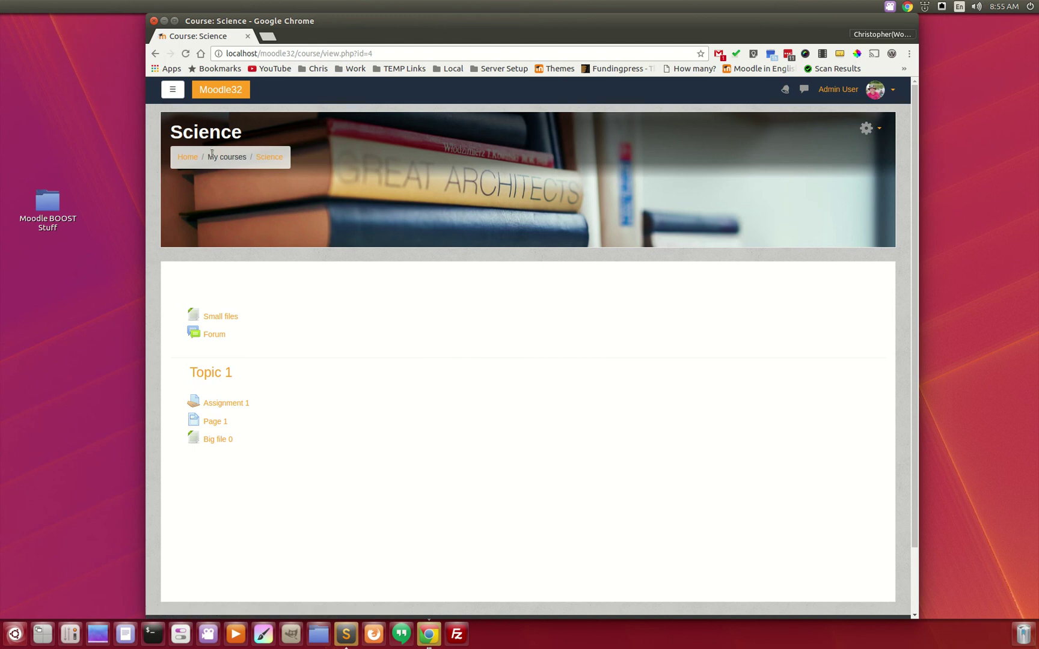
Visit the Math 101 course page and return to the site home
left_click(182, 150)
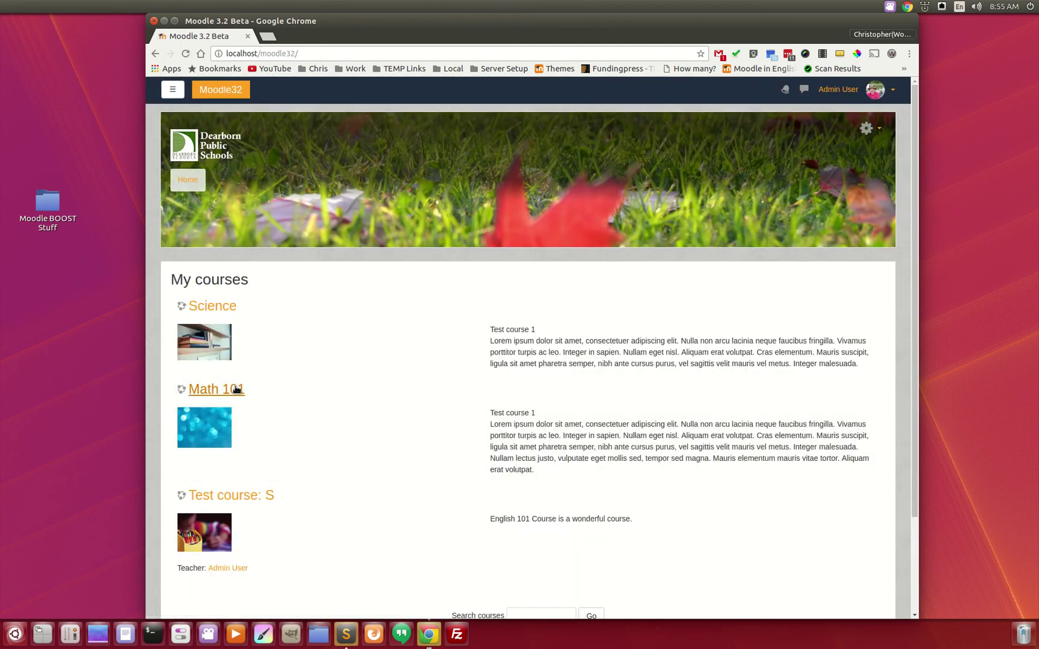
left_click(240, 391)
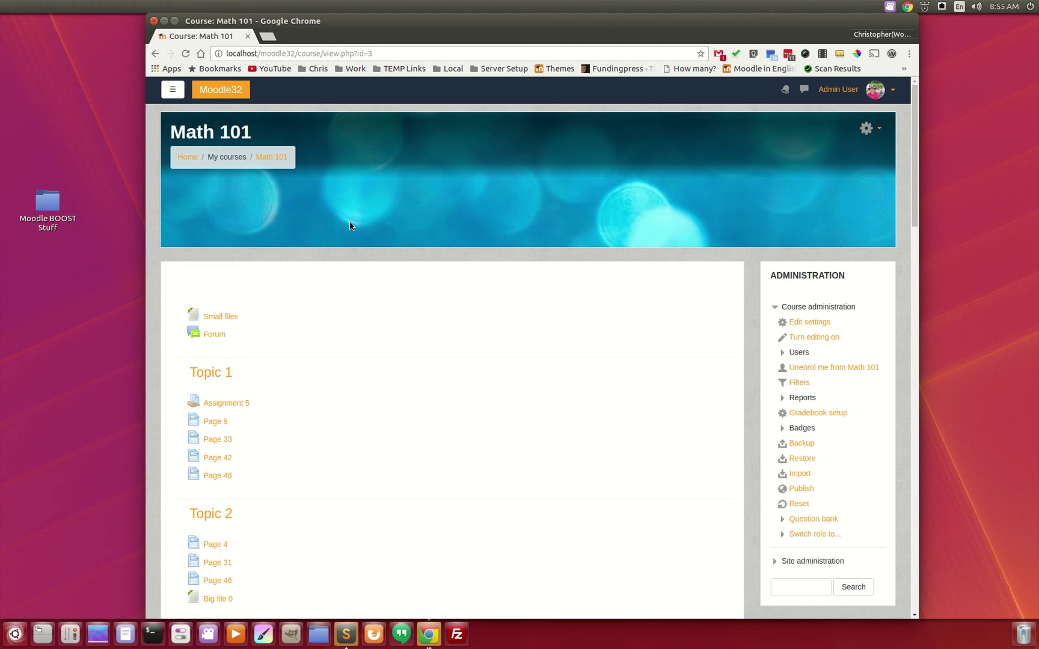
left_click(187, 156)
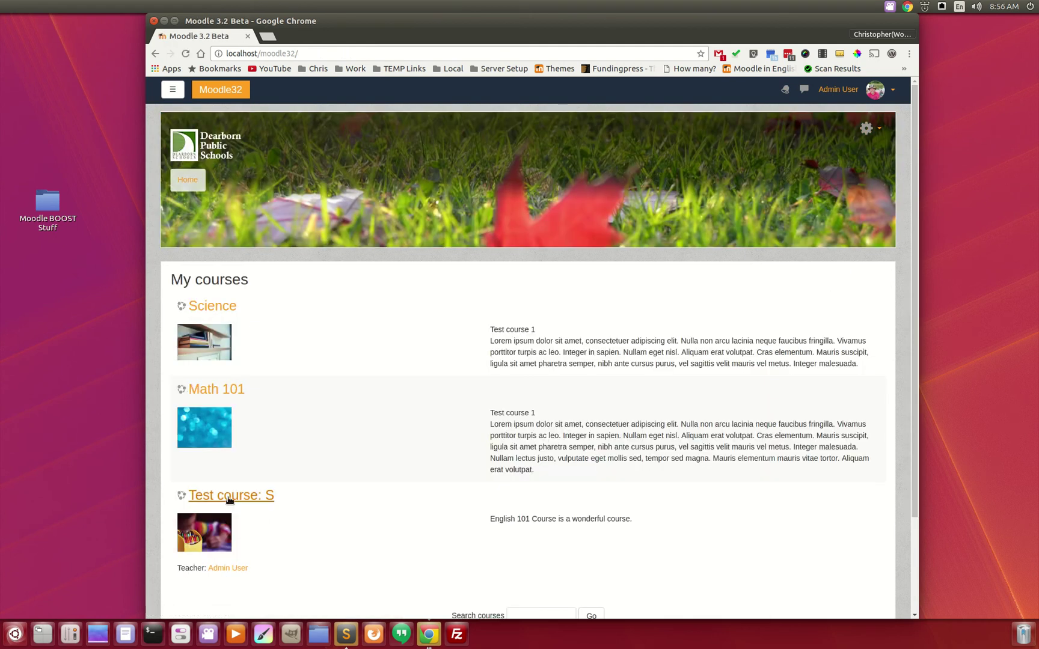
Open Test course: S and scroll through its topics below the crayons header
left_click(231, 497)
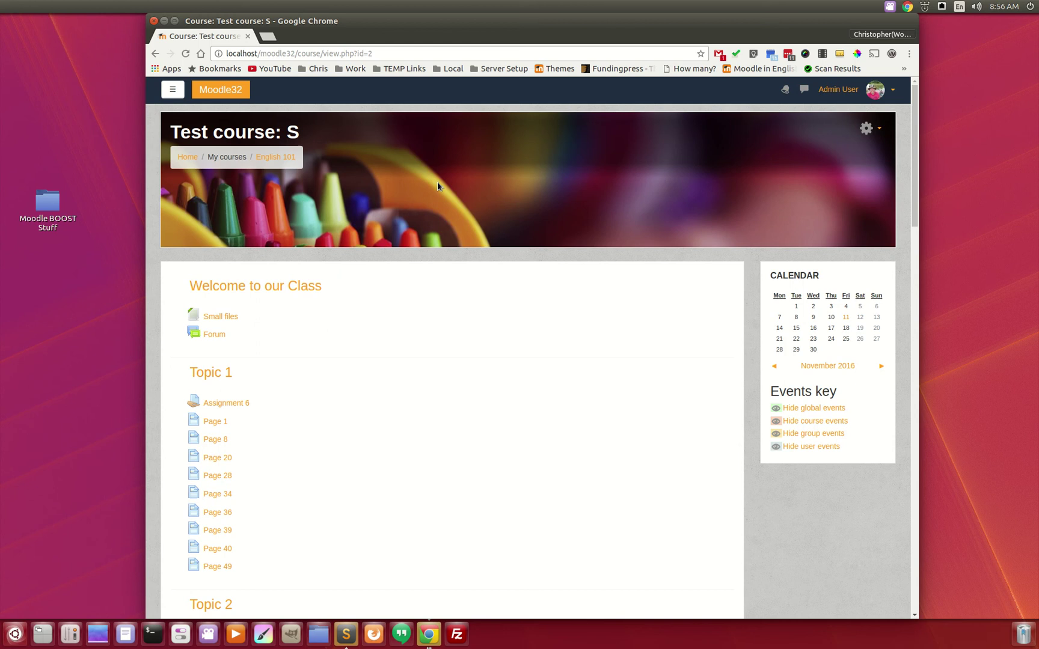
scroll(441, 399, "down", 3)
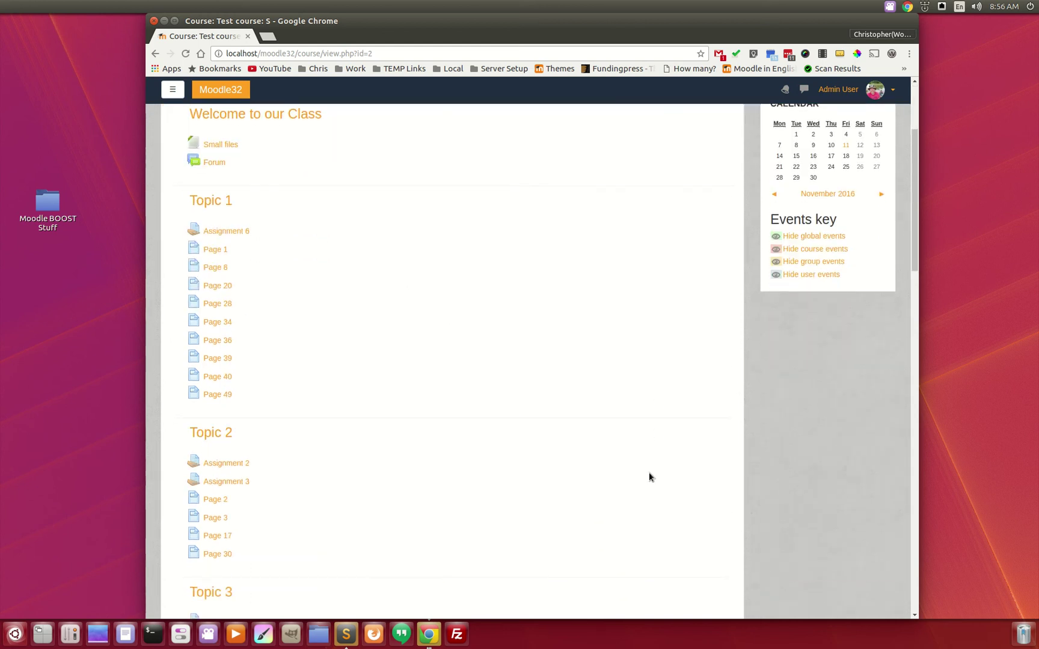
scroll(649, 475, "down", 3)
scroll(589, 471, "down", 4)
scroll(793, 573, "down", 4)
scroll(793, 573, "down", 2)
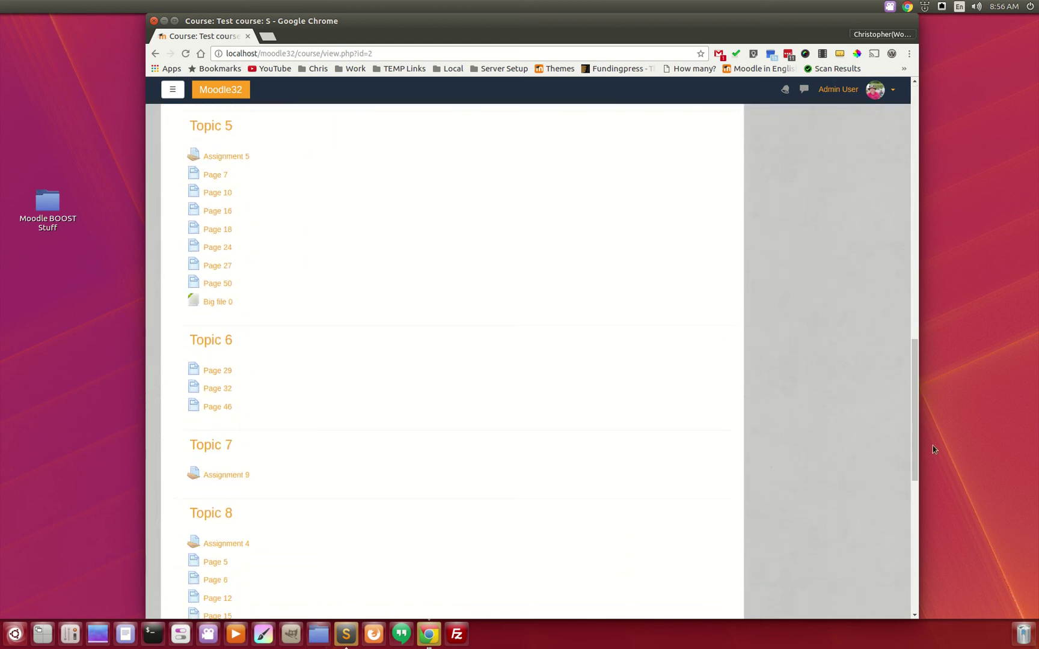
mouse_move(915, 456)
left_mouse_down()
mouse_move(917, 535)
mouse_move(914, 180)
left_mouse_up()
Return to the My courses listing on the site home page
left_click(221, 156)
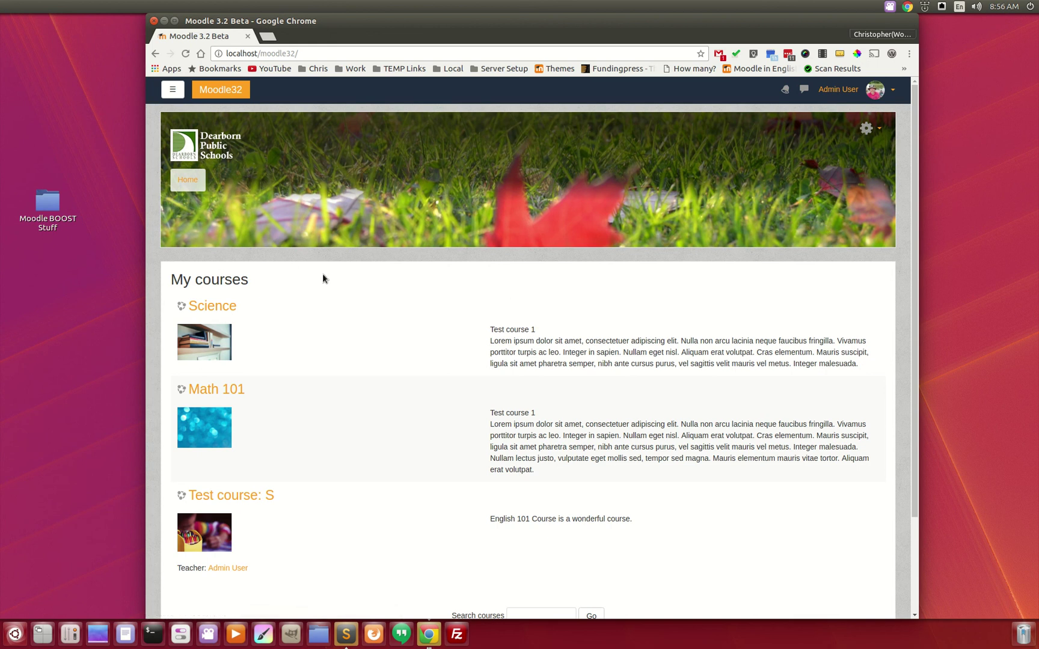
scroll(401, 438, "down", 3)
scroll(401, 438, "up", 2)
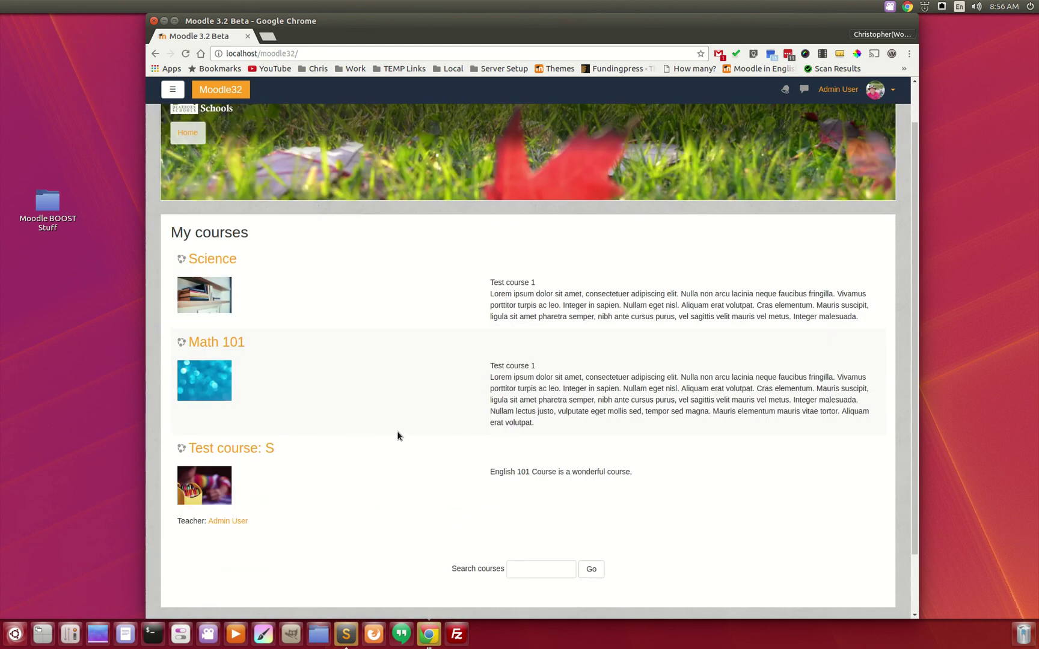
scroll(397, 430, "up", 1)
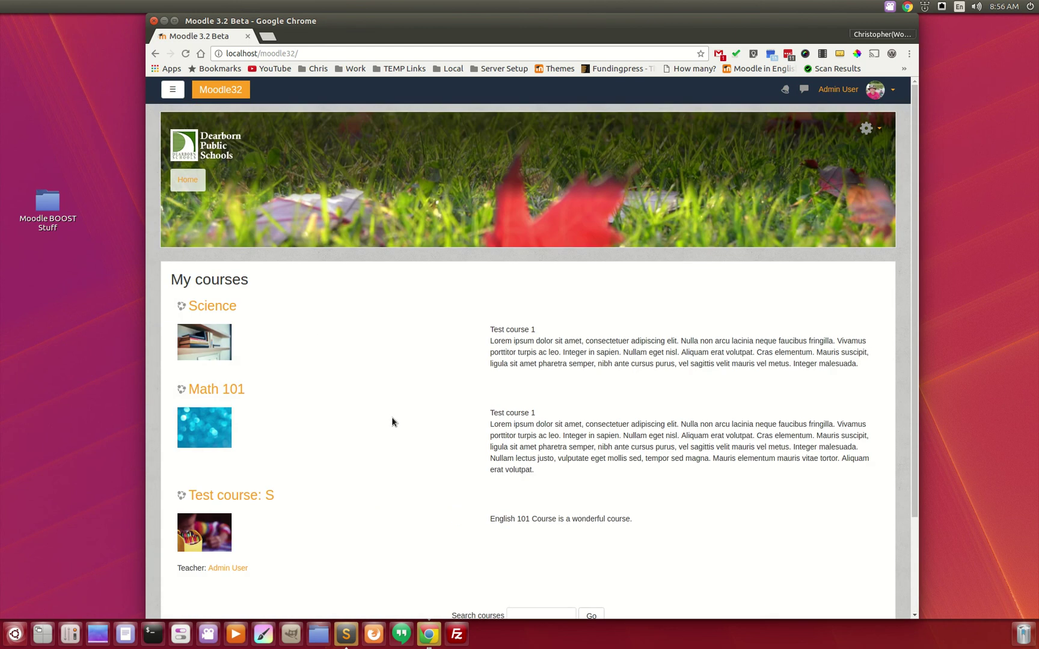
View the November 2016 calendar, then enable 'Customise this page' on the Dashboard
left_click(173, 90)
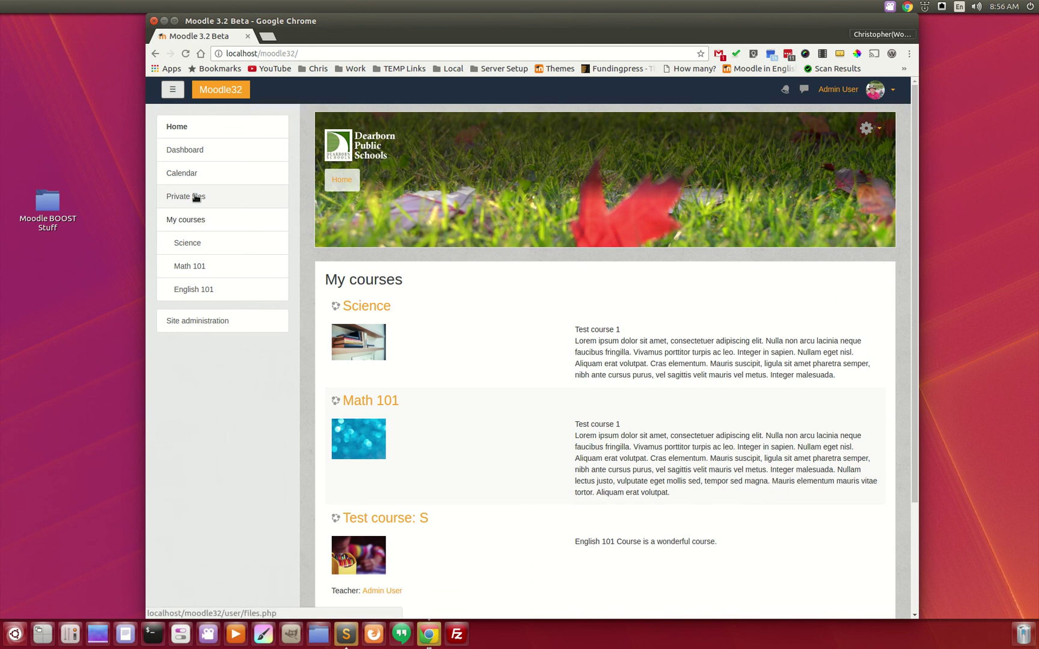
left_click(186, 174)
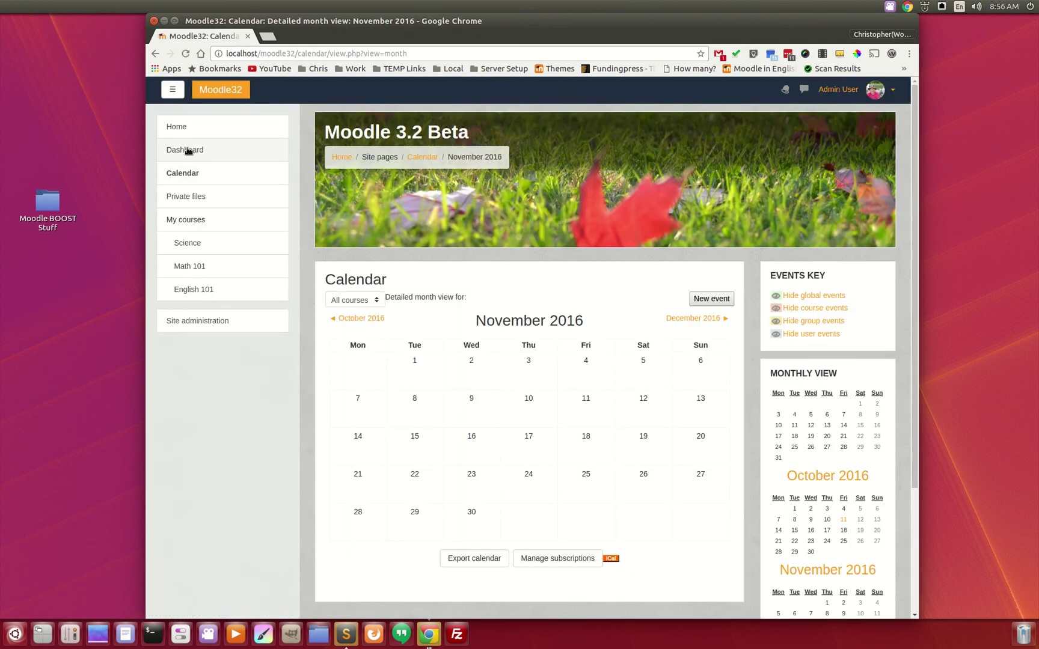
left_click(186, 150)
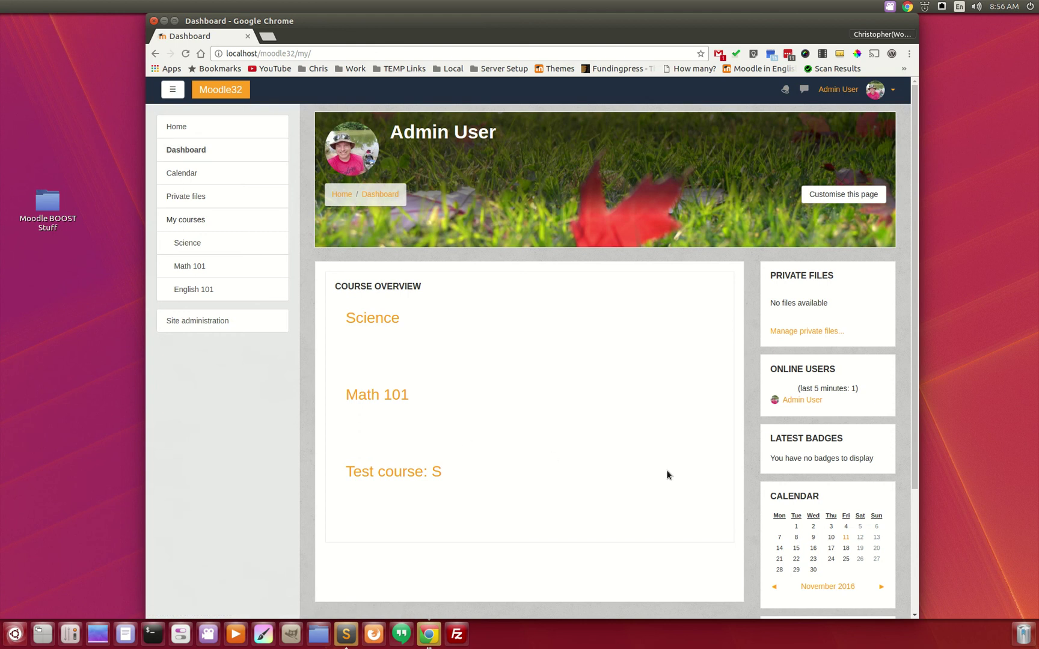
left_click(843, 194)
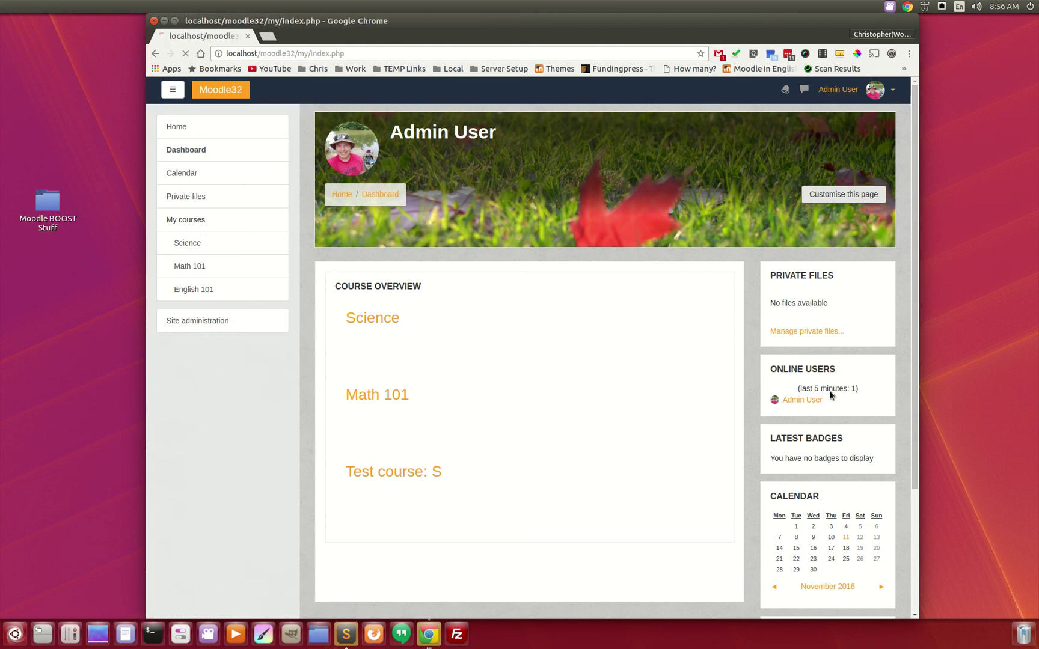